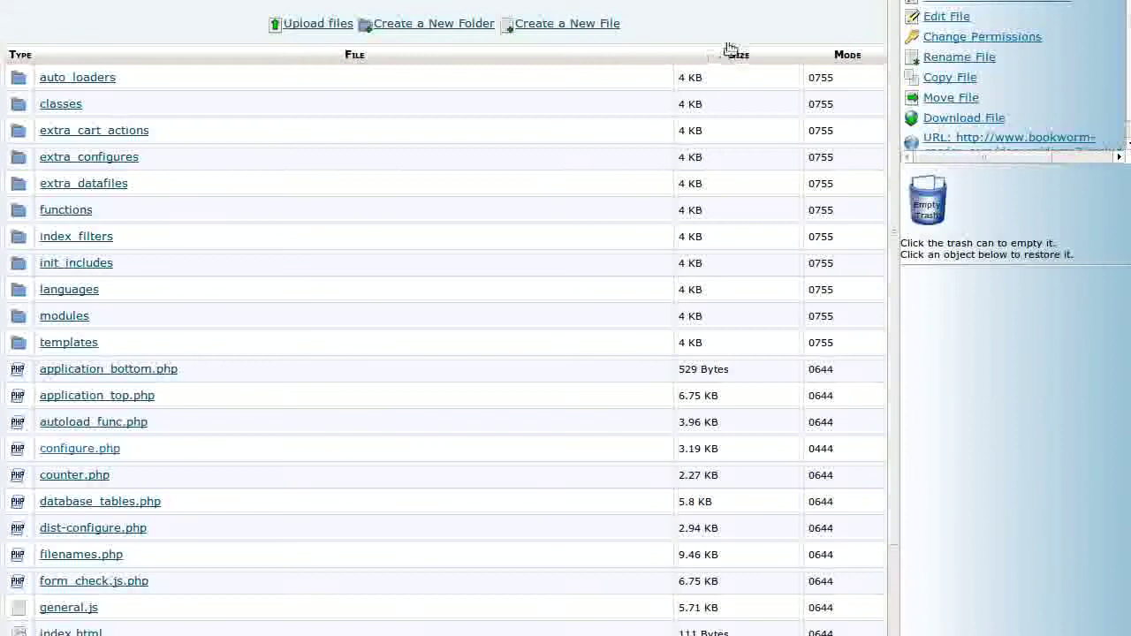
Grant write and execute to owner, group and world, changing the store's configure.php from 0444 to 0777.
{"action": "left_click", "coordinate": [1039, 37]}
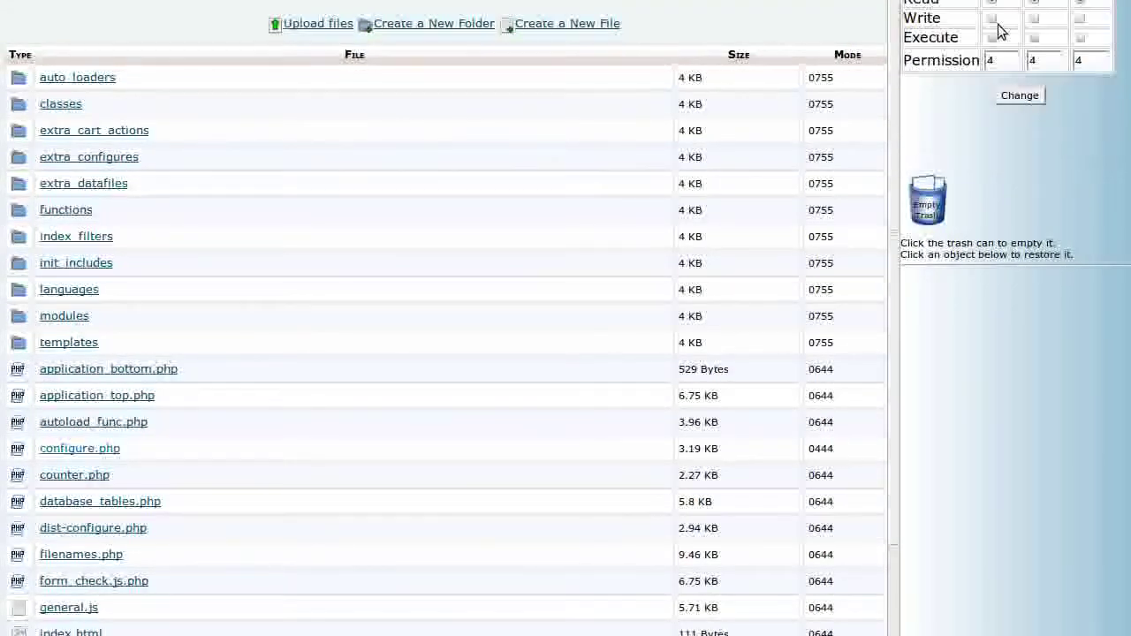
{"action": "left_click", "coordinate": [993, 19]}
{"action": "left_click", "coordinate": [992, 37]}
{"action": "left_click", "coordinate": [1035, 37]}
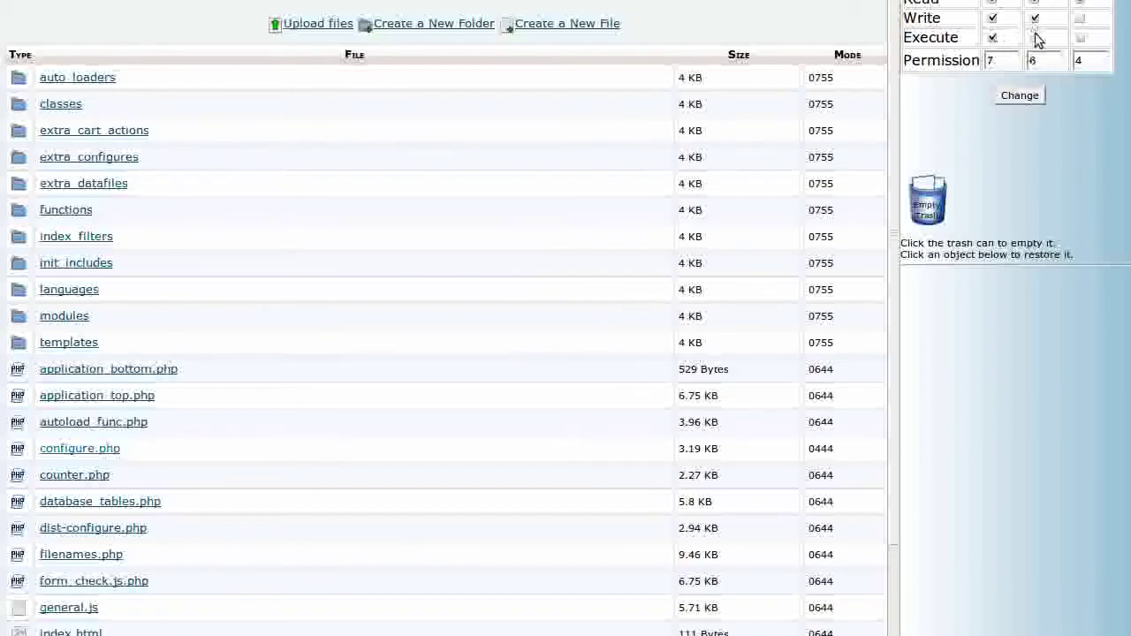
{"action": "left_click", "coordinate": [1035, 19]}
{"action": "left_click", "coordinate": [1080, 19]}
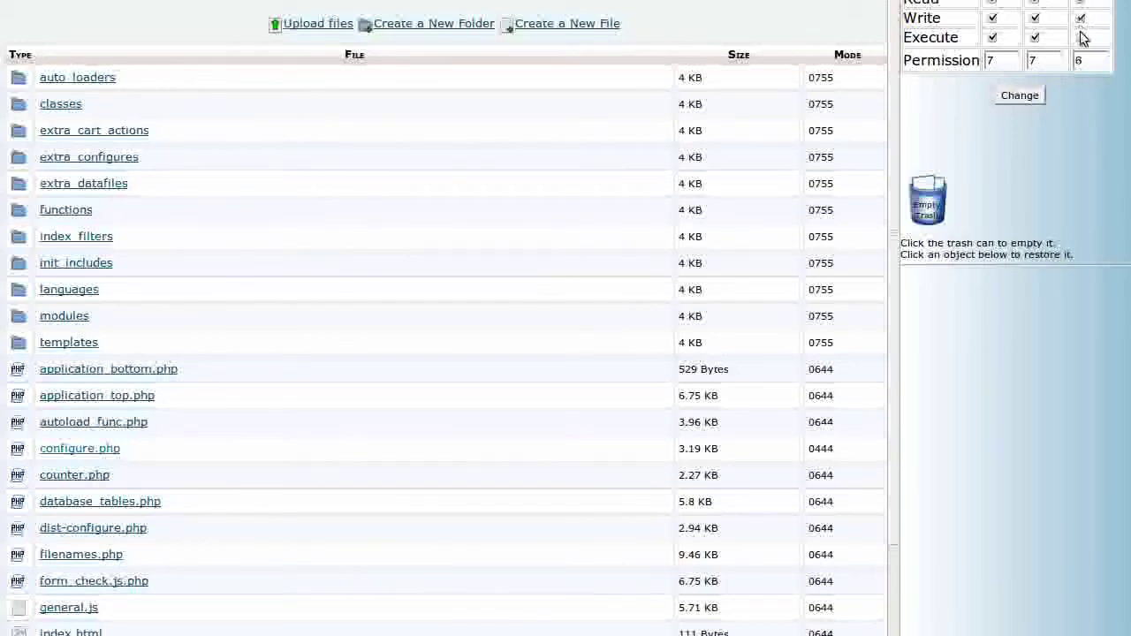
{"action": "left_click", "coordinate": [1080, 38]}
{"action": "left_click", "coordinate": [1023, 97]}
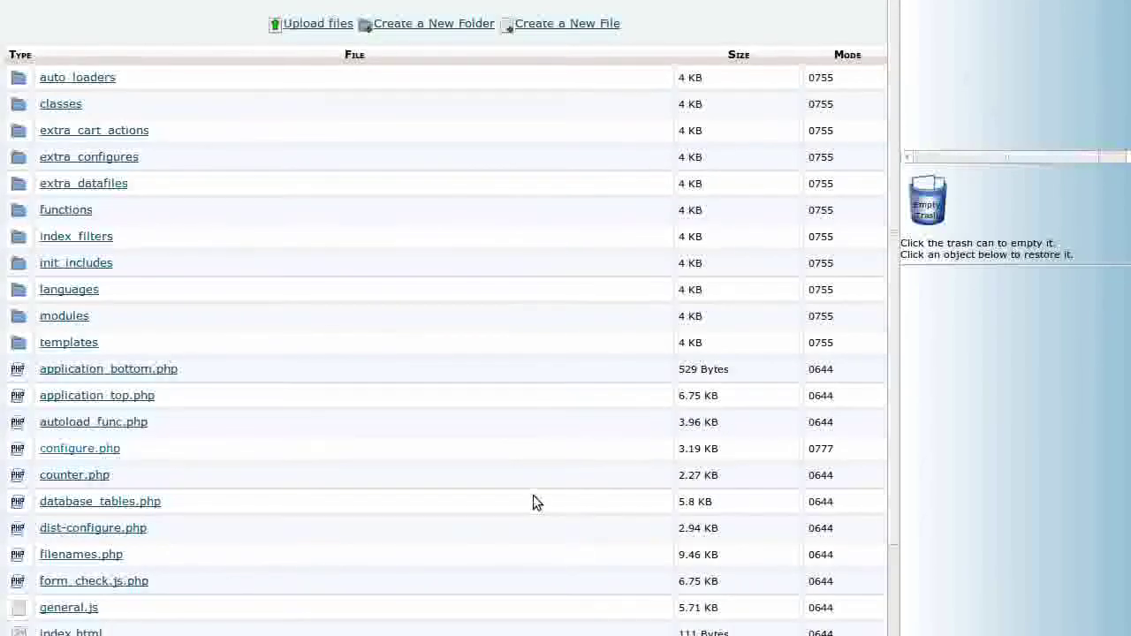
{"action": "left_click", "coordinate": [100, 451]}
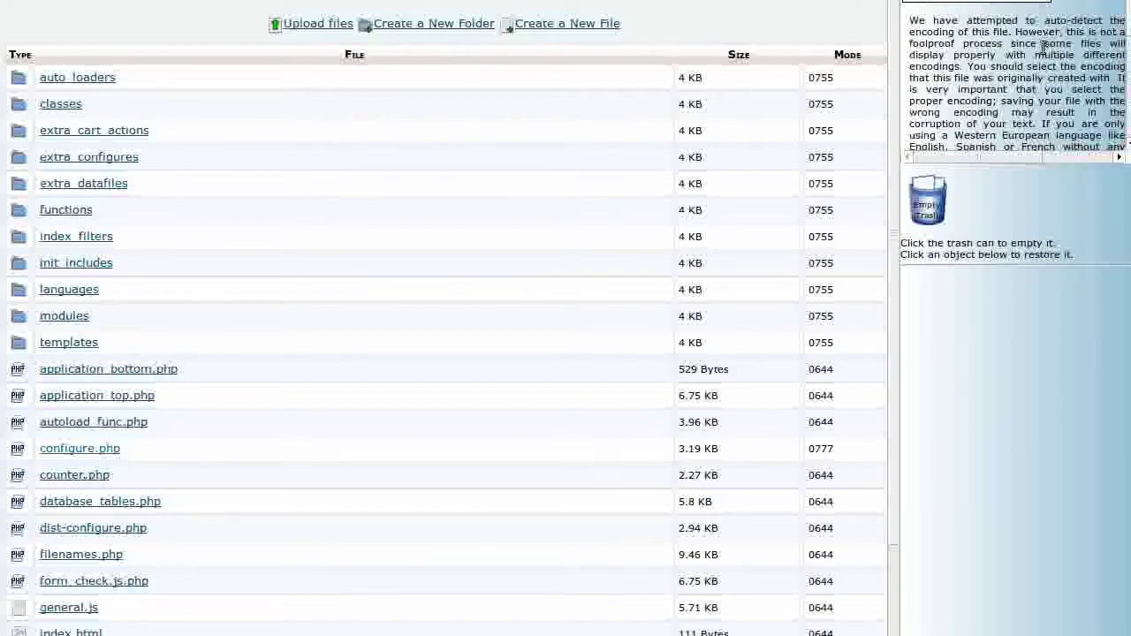
In the store's configure.php, replace 'false' with 'true' in define('ENABLE_SSL', ...).
{"action": "scroll", "coordinate": [1046, 42], "scroll_direction": "down", "scroll_amount": 4}
{"action": "scroll", "coordinate": [1017, 88], "scroll_direction": "down", "scroll_amount": 3}
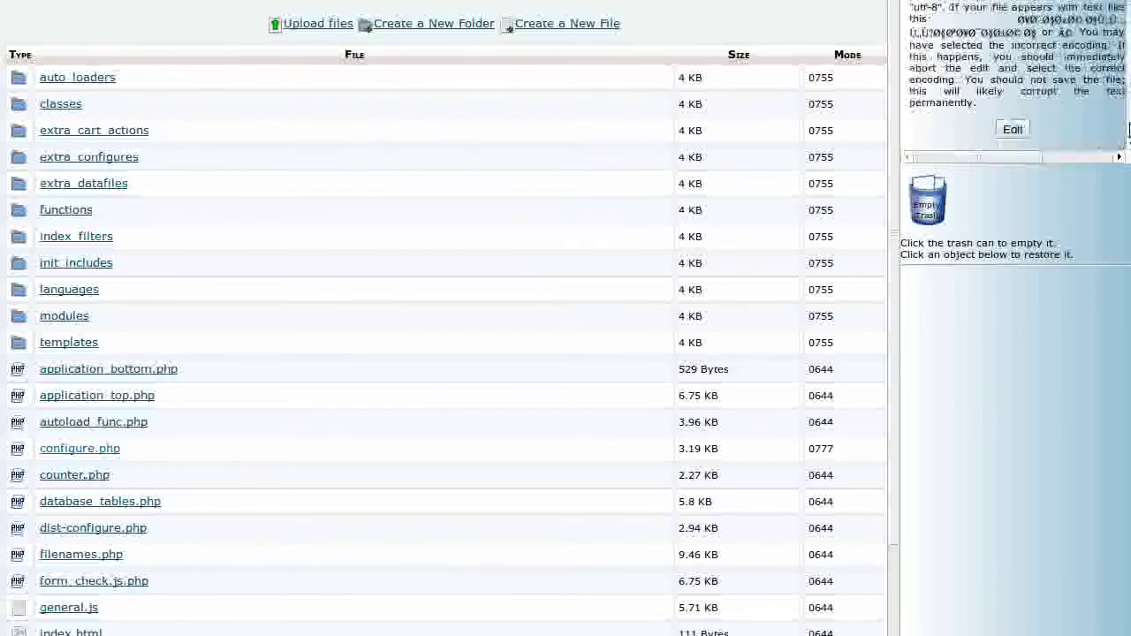
{"action": "left_click", "coordinate": [1012, 131]}
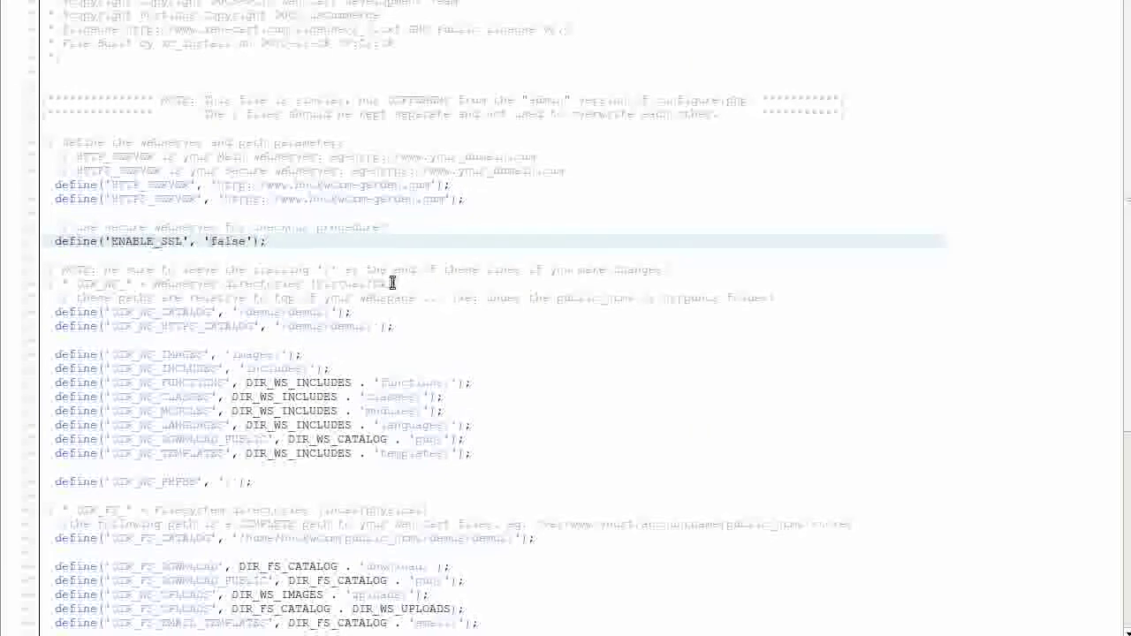
{"action": "key", "text": "Delete"}
{"action": "key", "text": "Delete"}
{"action": "key", "text": "Delete"}
{"action": "key", "text": "Delete"}
{"action": "key", "text": "Delete"}
{"action": "type", "text": "true"}
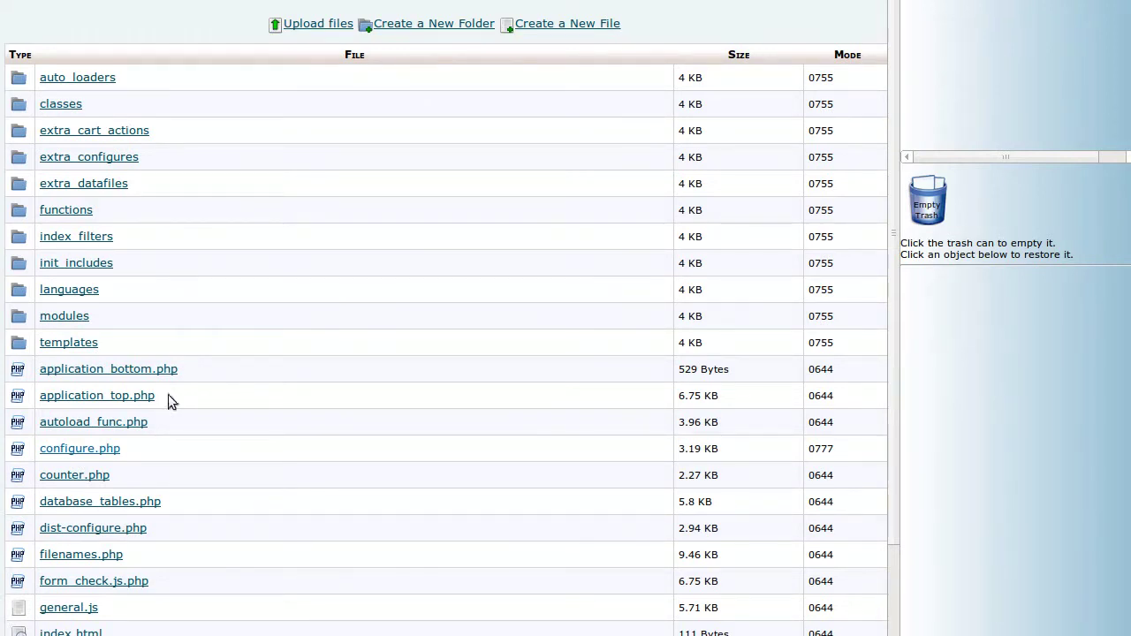
Remove write and execute for owner, group and world on the store's configure.php, leaving mode 444.
{"action": "left_click", "coordinate": [75, 448]}
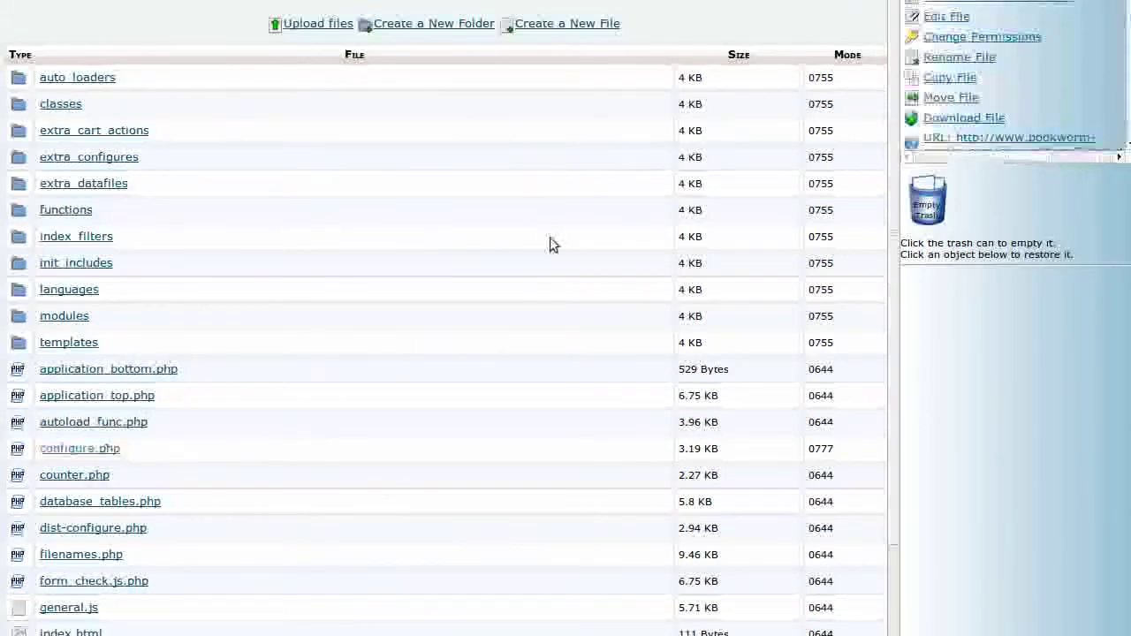
{"action": "left_click", "coordinate": [1011, 39]}
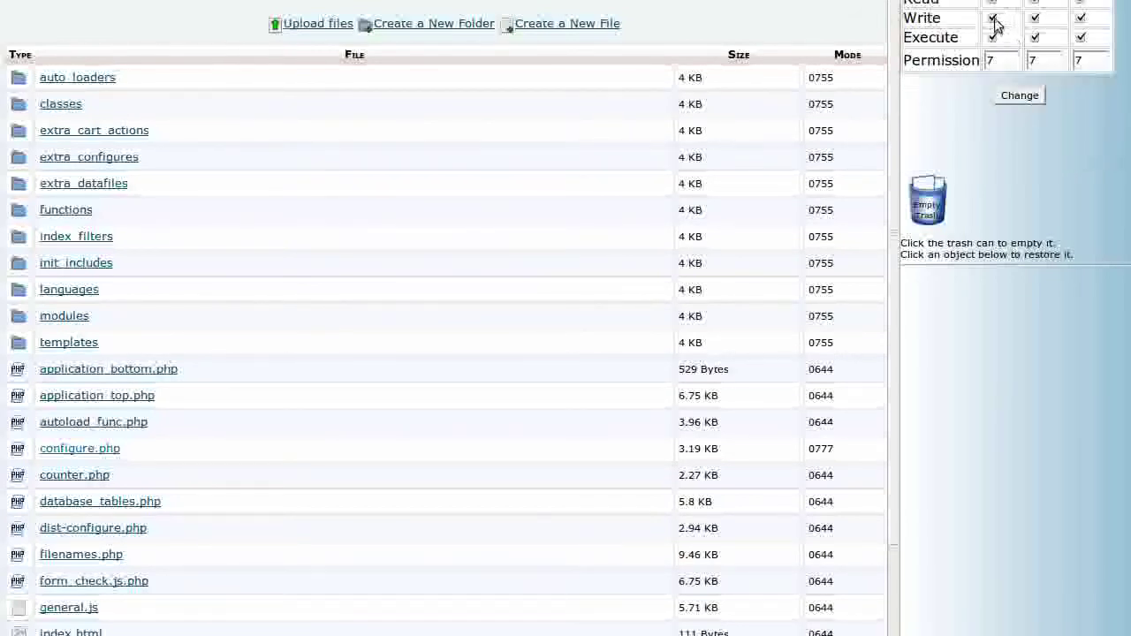
{"action": "left_click", "coordinate": [993, 18]}
{"action": "left_click", "coordinate": [992, 38]}
{"action": "left_click", "coordinate": [1035, 18]}
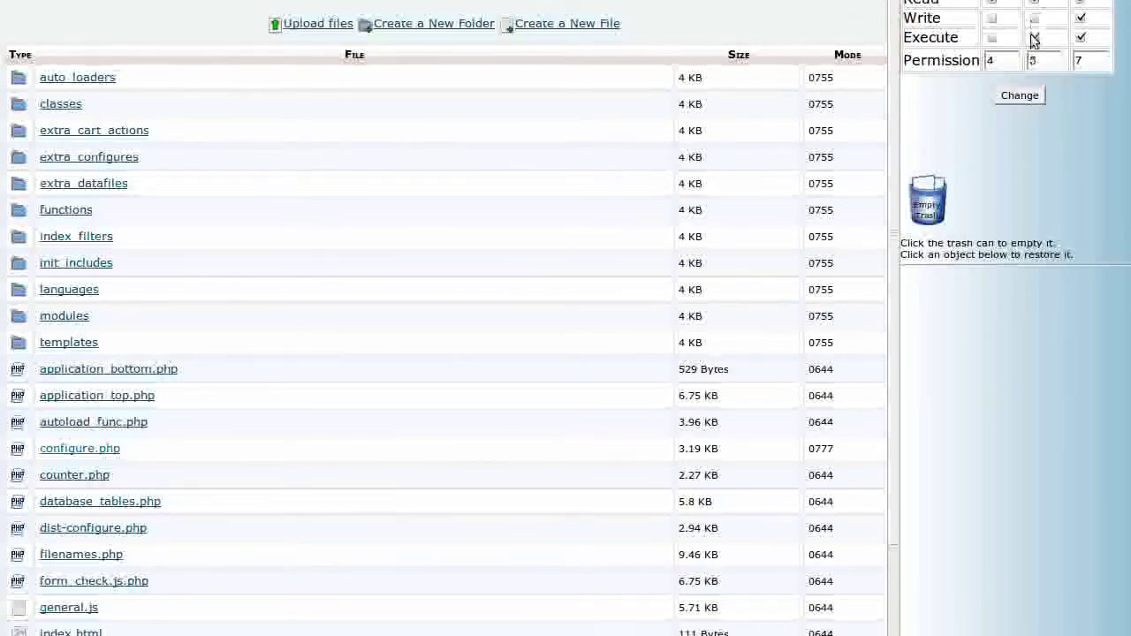
{"action": "left_click", "coordinate": [1035, 37]}
{"action": "left_click", "coordinate": [1081, 17]}
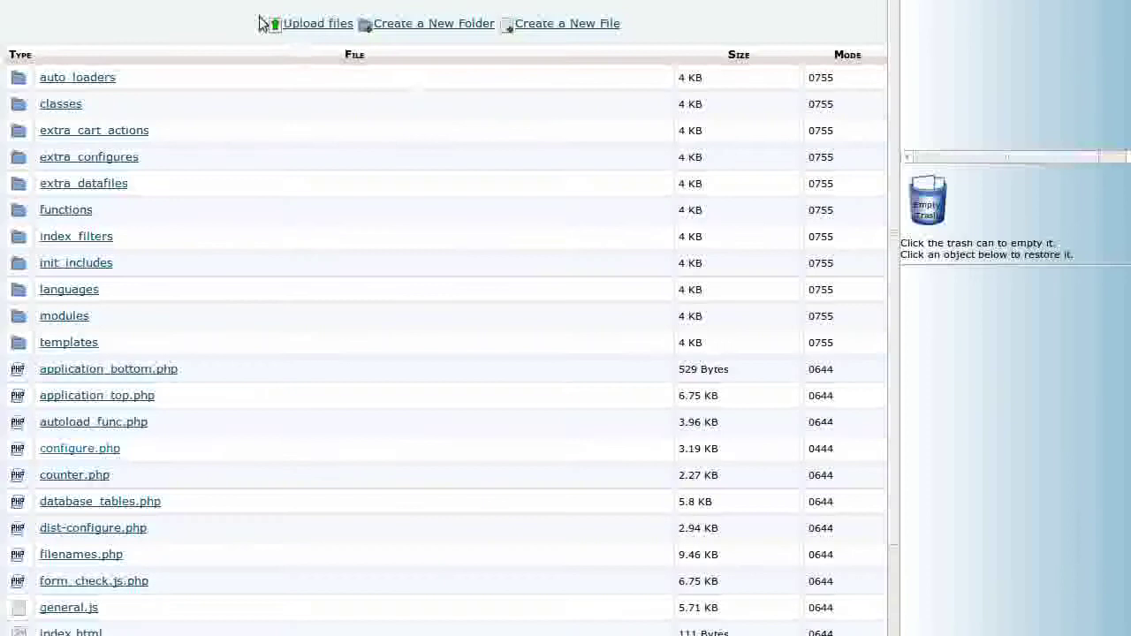
Go to the store's admin/includes folder and select its configure.php.
{"action": "key", "text": "alt+Left"}
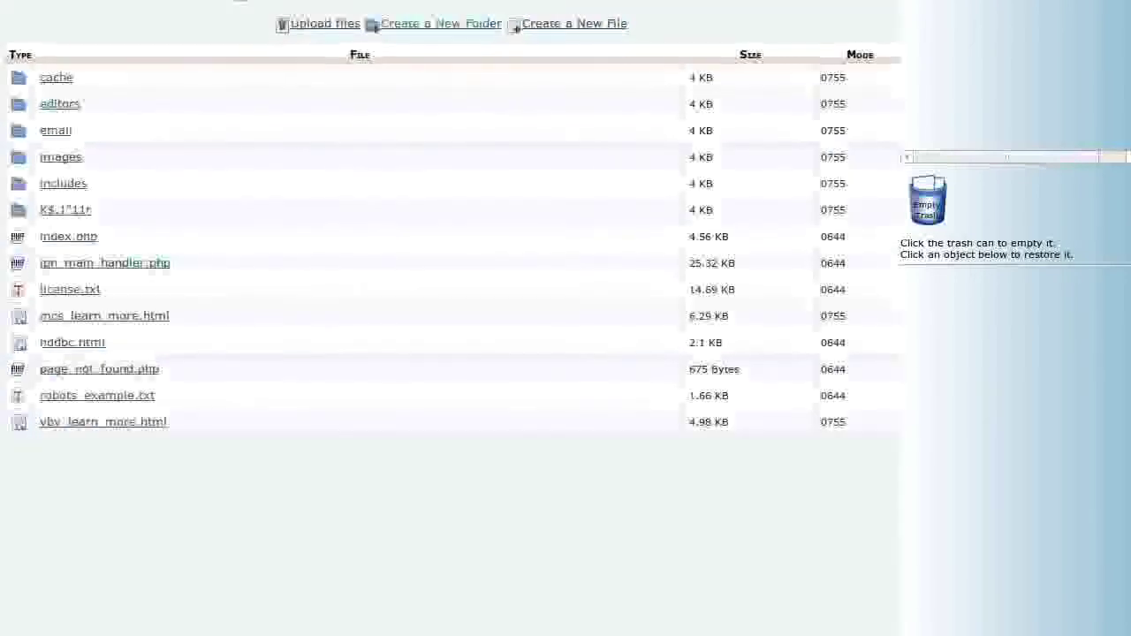
{"action": "left_click", "coordinate": [23, 215]}
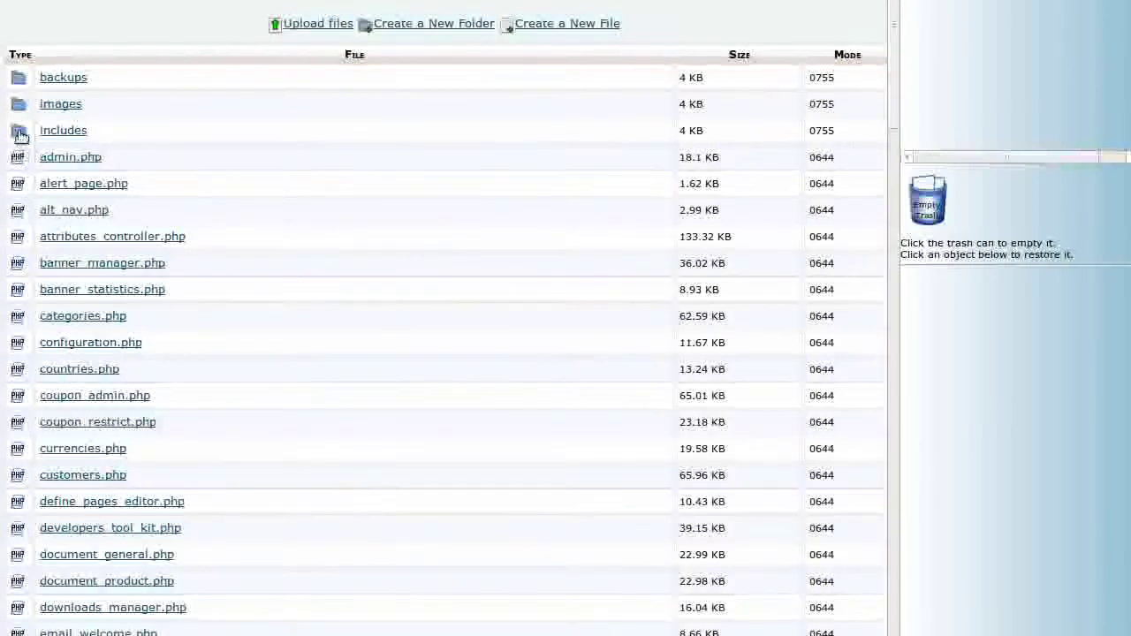
{"action": "left_click", "coordinate": [18, 131]}
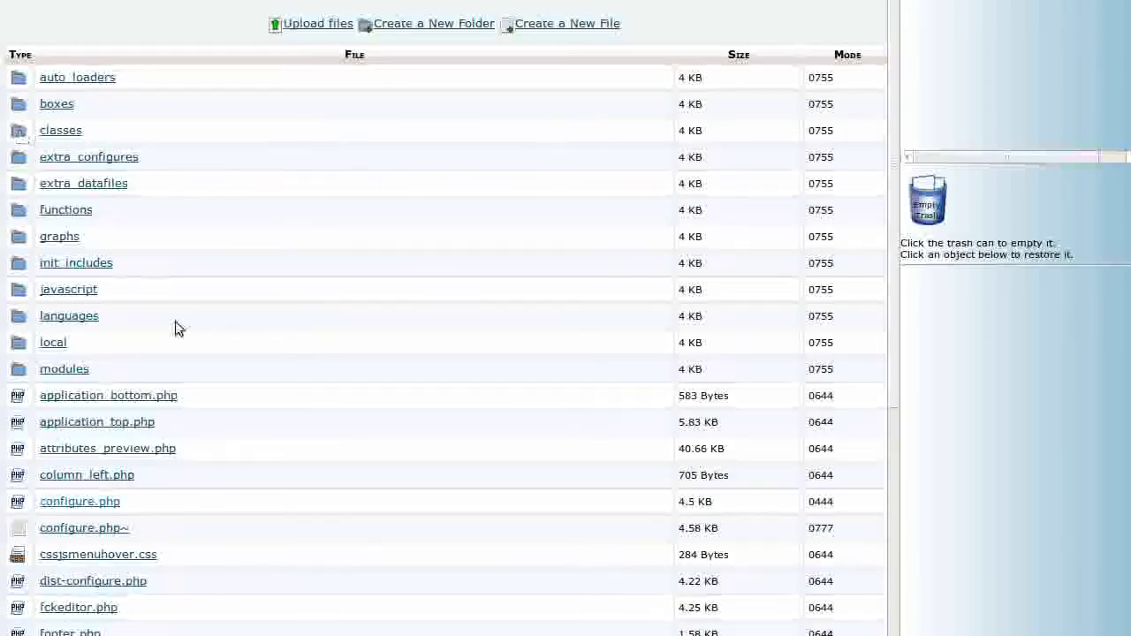
{"action": "left_click", "coordinate": [110, 502]}
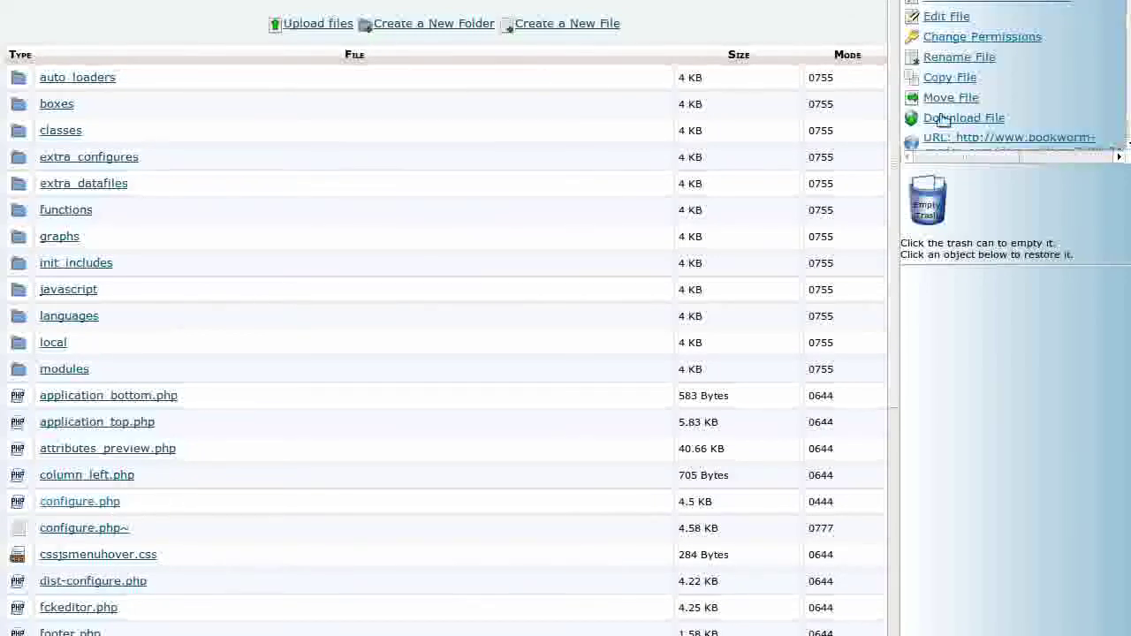
Grant write and execute to owner, group and world, making the admin configure.php 0777.
{"action": "left_click", "coordinate": [1032, 36]}
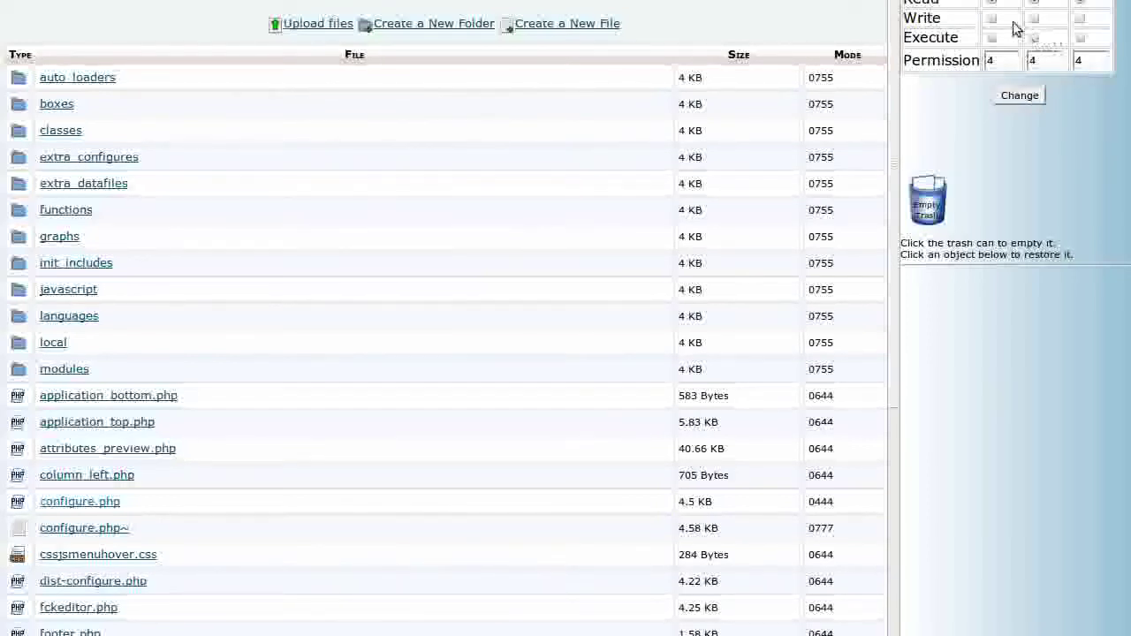
{"action": "left_click", "coordinate": [992, 18]}
{"action": "left_click", "coordinate": [992, 38]}
{"action": "left_click", "coordinate": [1035, 18]}
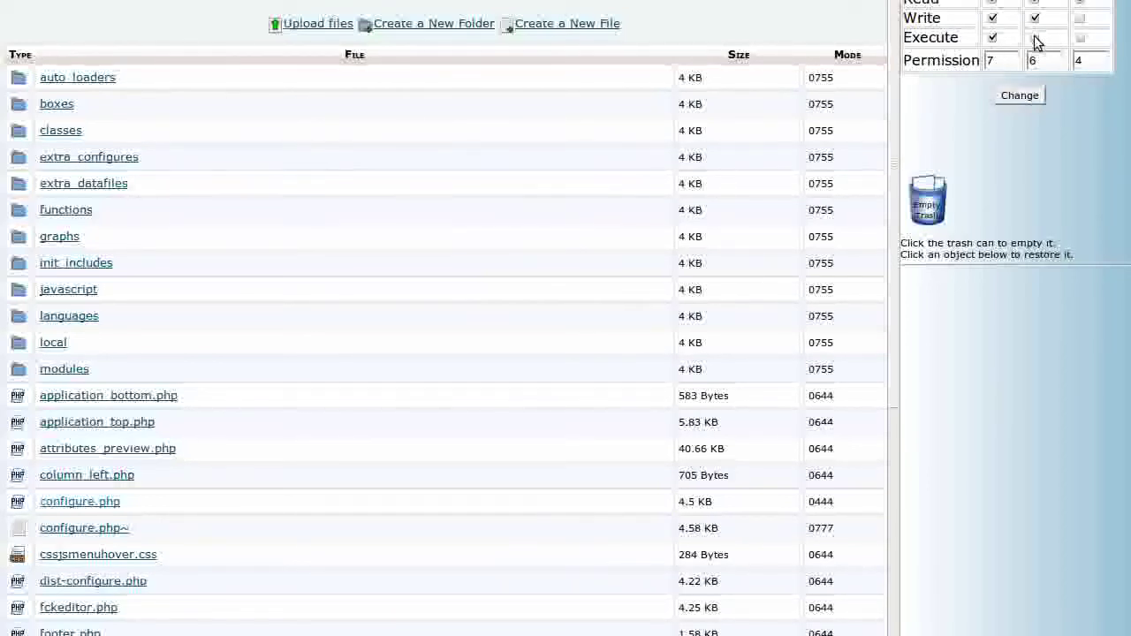
{"action": "left_click", "coordinate": [1035, 37]}
{"action": "left_click", "coordinate": [1080, 17]}
{"action": "left_click", "coordinate": [1080, 37]}
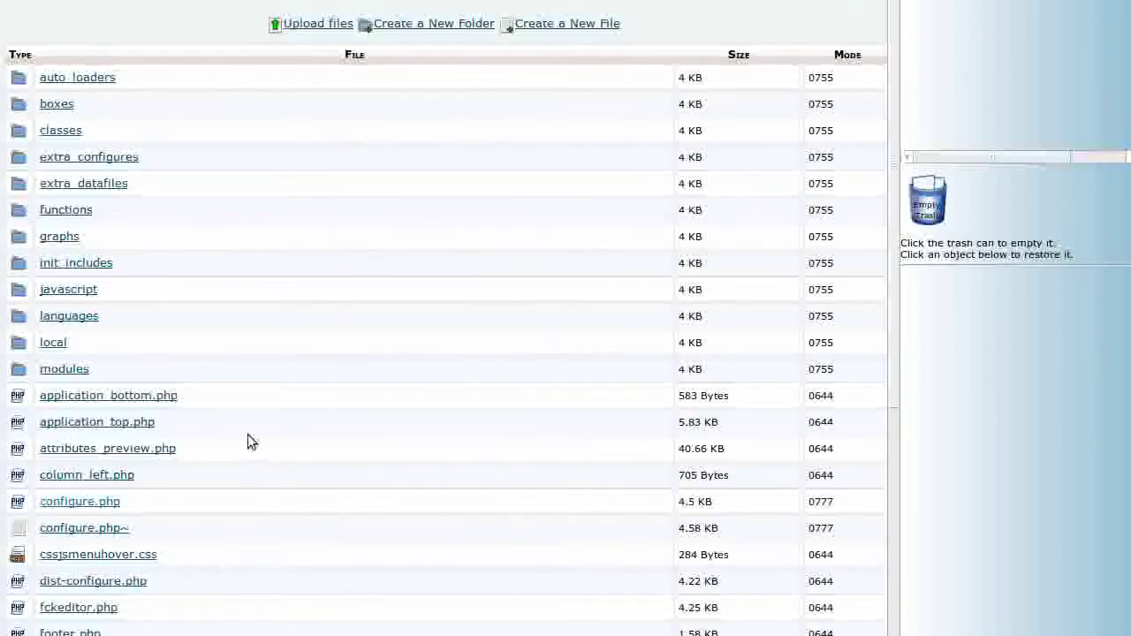
{"action": "left_click", "coordinate": [94, 504]}
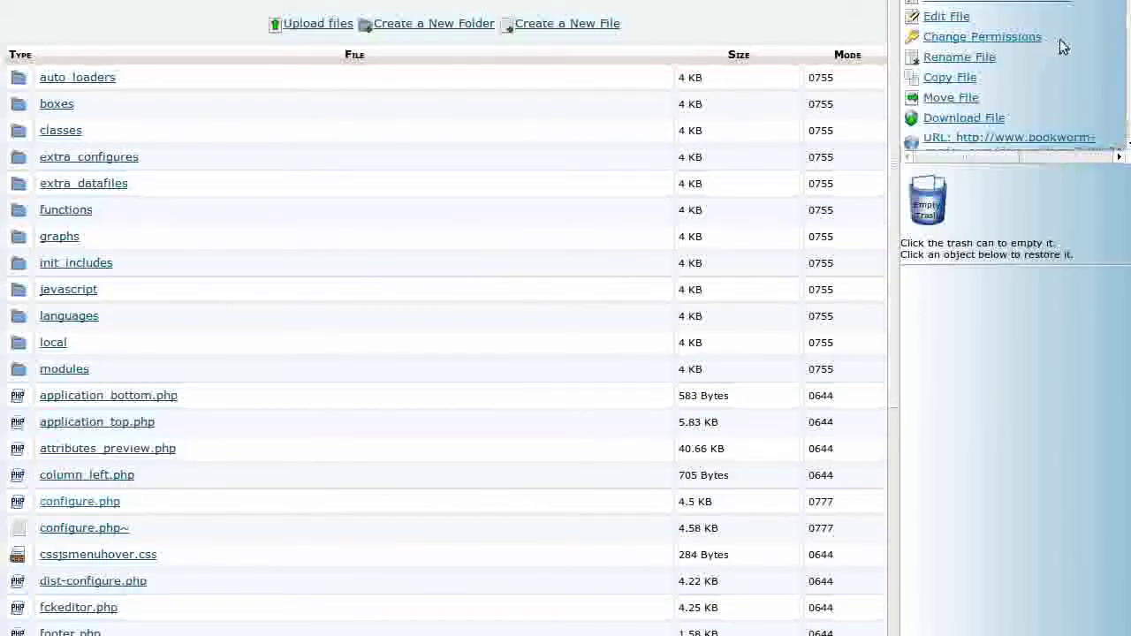
In the admin configure.php, replace 'false' with 'true' for ENABLE_SSL_CATALOG and ENABLE_SSL_ADMIN.
{"action": "left_click", "coordinate": [1023, 6]}
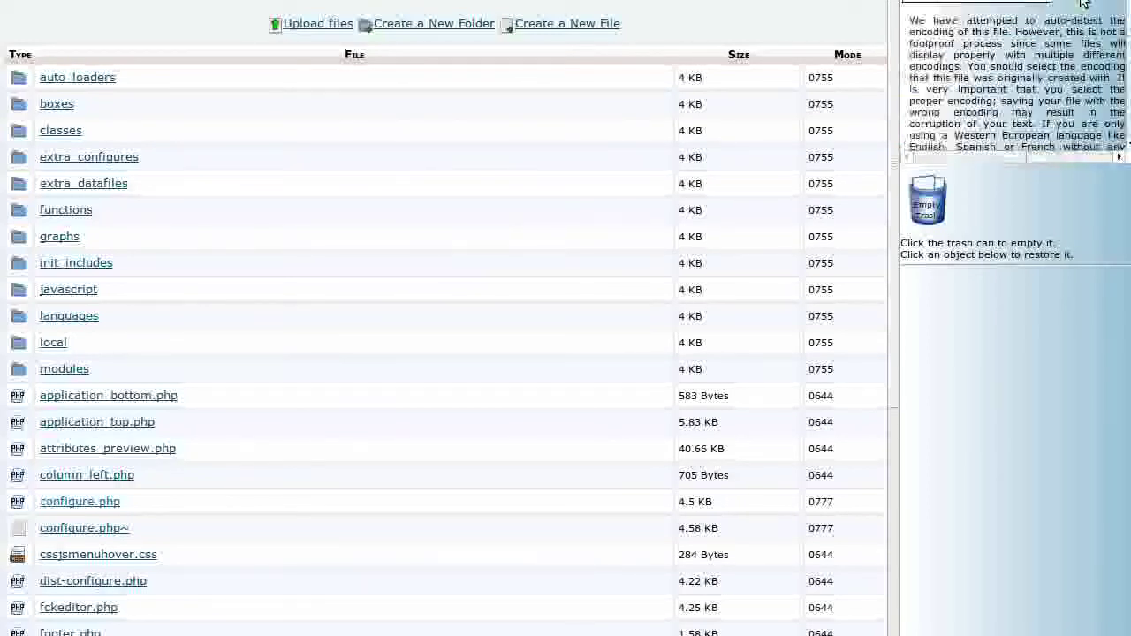
{"action": "scroll", "coordinate": [1017, 80], "scroll_direction": "down", "scroll_amount": 5}
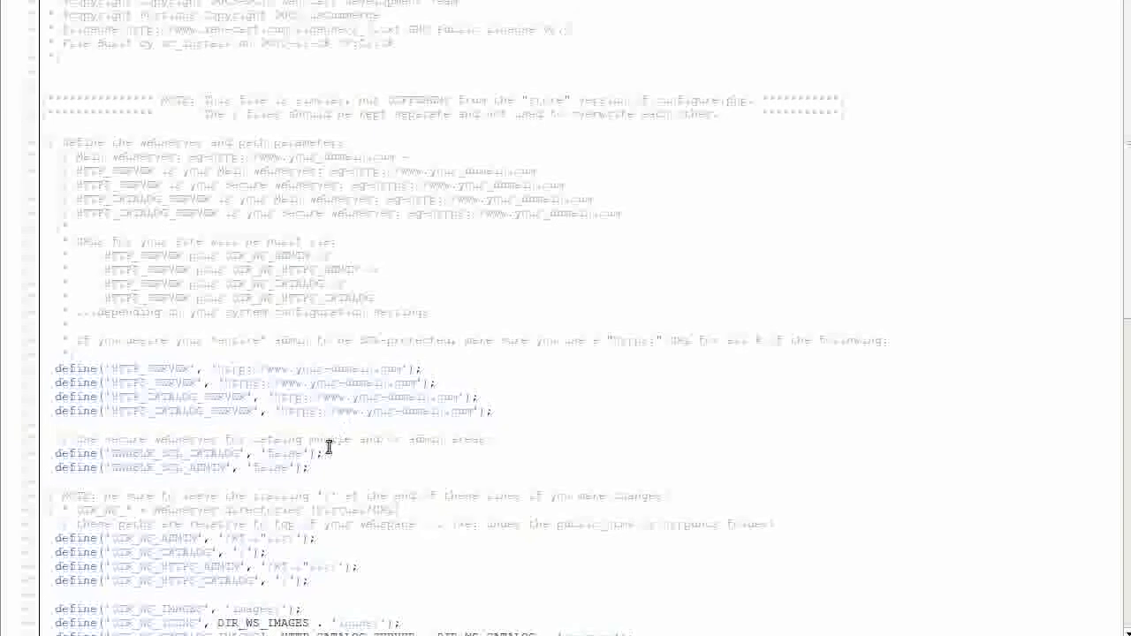
{"action": "left_click", "coordinate": [268, 455]}
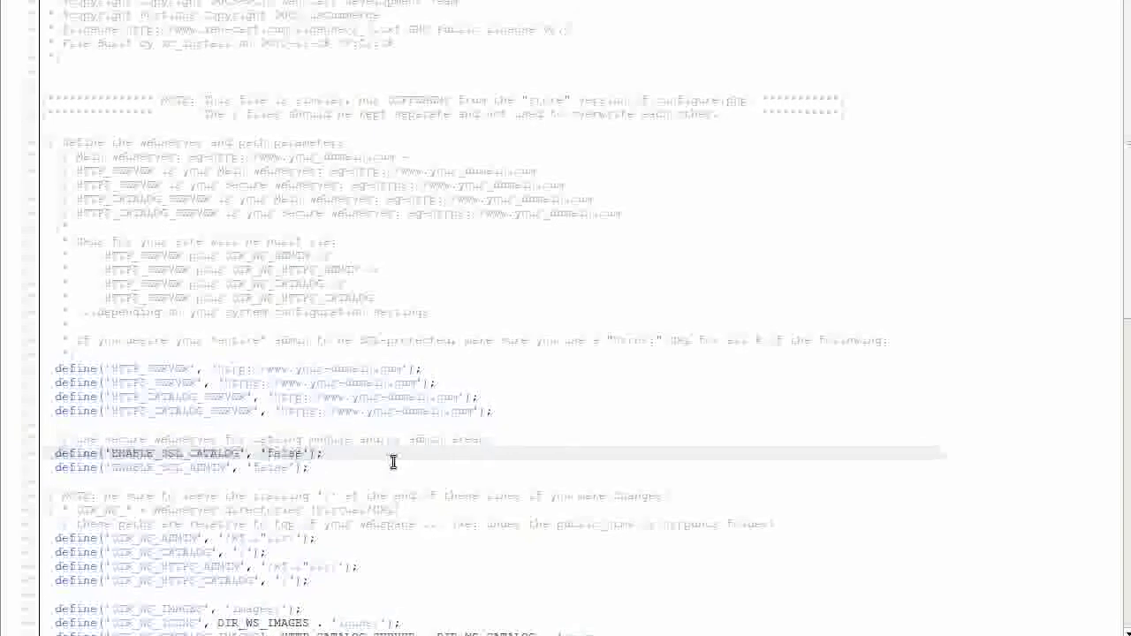
{"action": "key", "text": "Delete"}
{"action": "key", "text": "Delete"}
{"action": "key", "text": "Delete"}
{"action": "key", "text": "Delete"}
{"action": "key", "text": "Delete"}
{"action": "type", "text": "tr"}
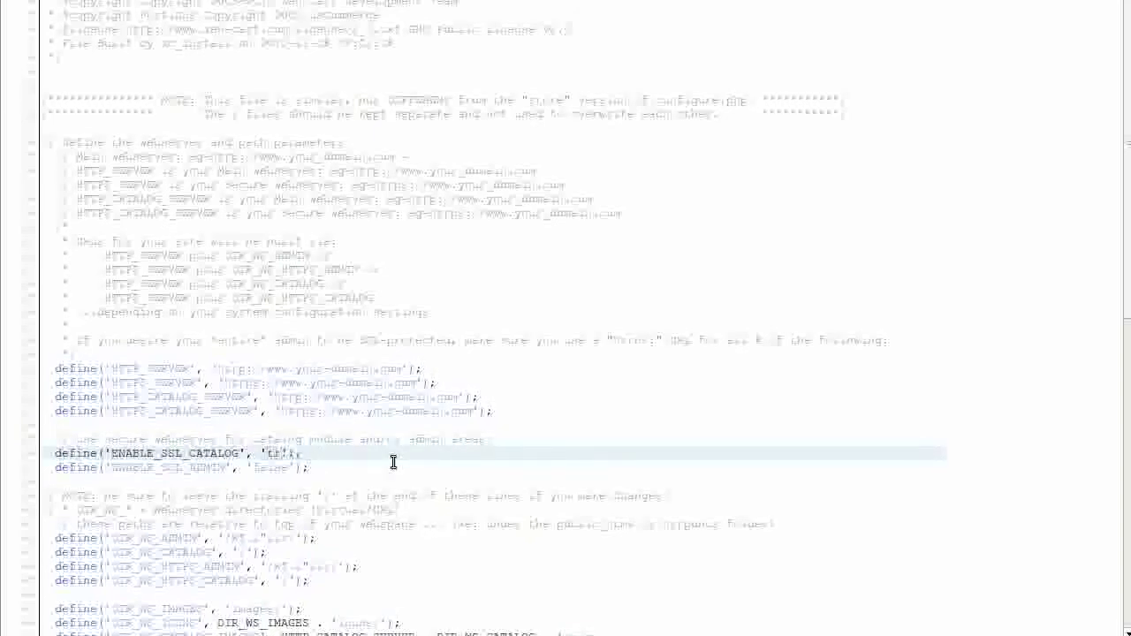
{"action": "type", "text": "ue"}
{"action": "left_click", "coordinate": [254, 467]}
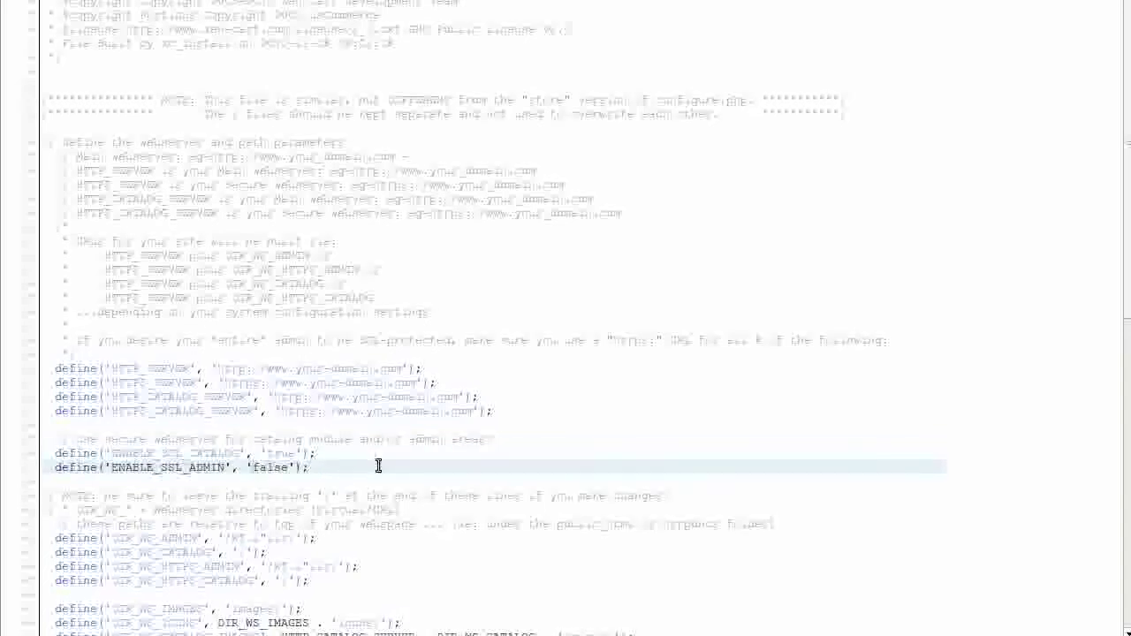
{"action": "key", "text": "BackSpace"}
{"action": "key", "text": "BackSpace"}
{"action": "key", "text": "BackSpace"}
{"action": "key", "text": "BackSpace"}
{"action": "key", "text": "BackSpace"}
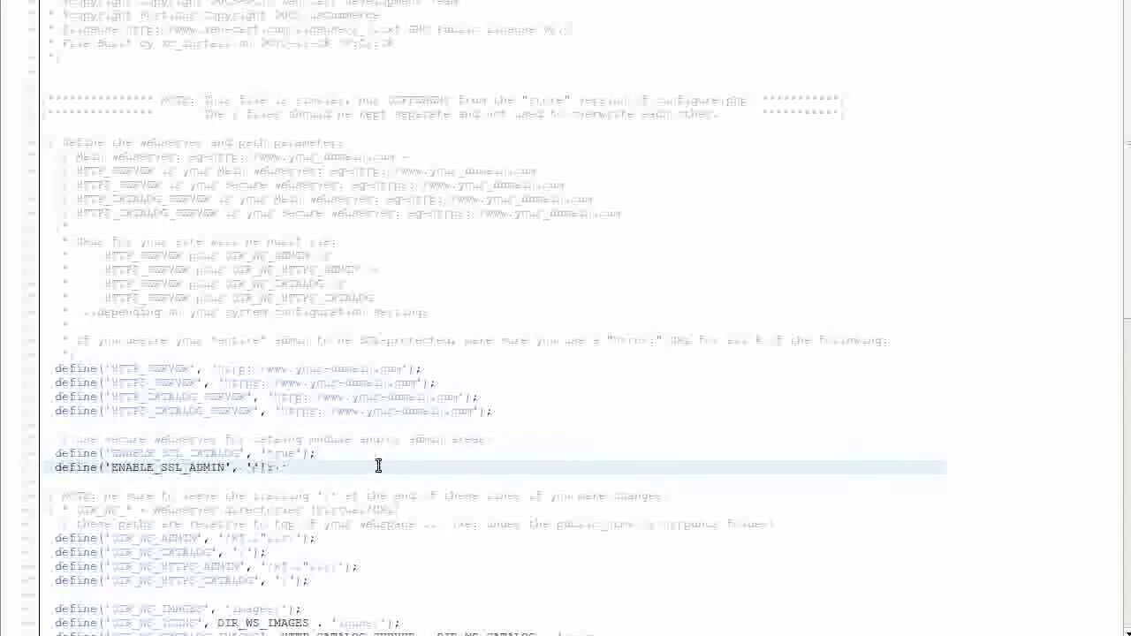
{"action": "type", "text": "true"}
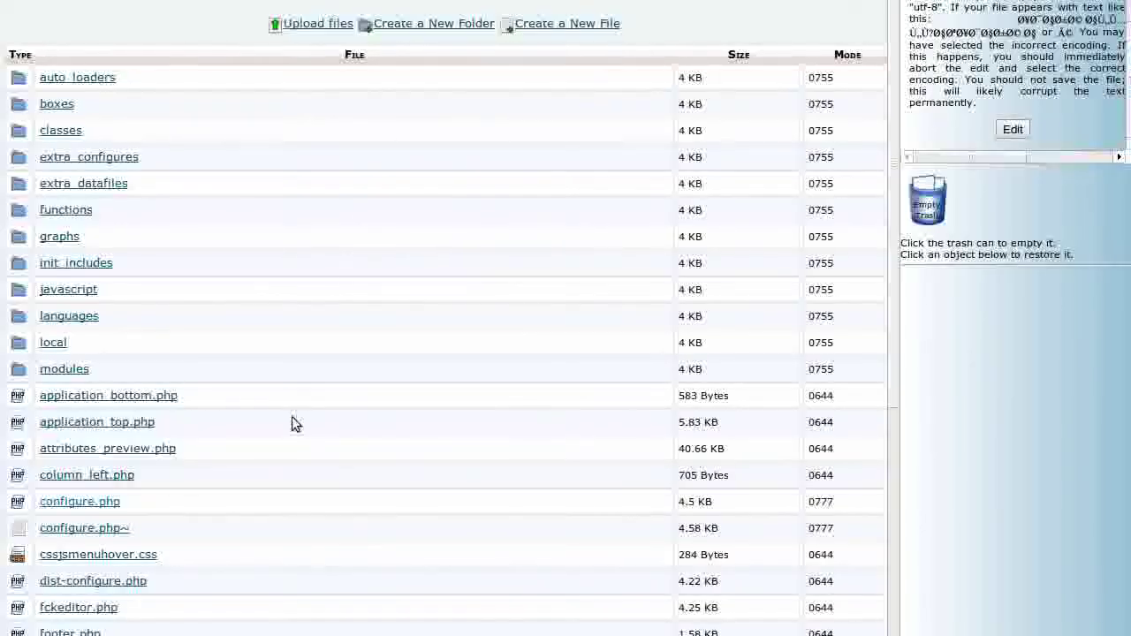
Remove all write and execute permissions from the admin configure.php, applying mode 444.
{"action": "left_click", "coordinate": [116, 502]}
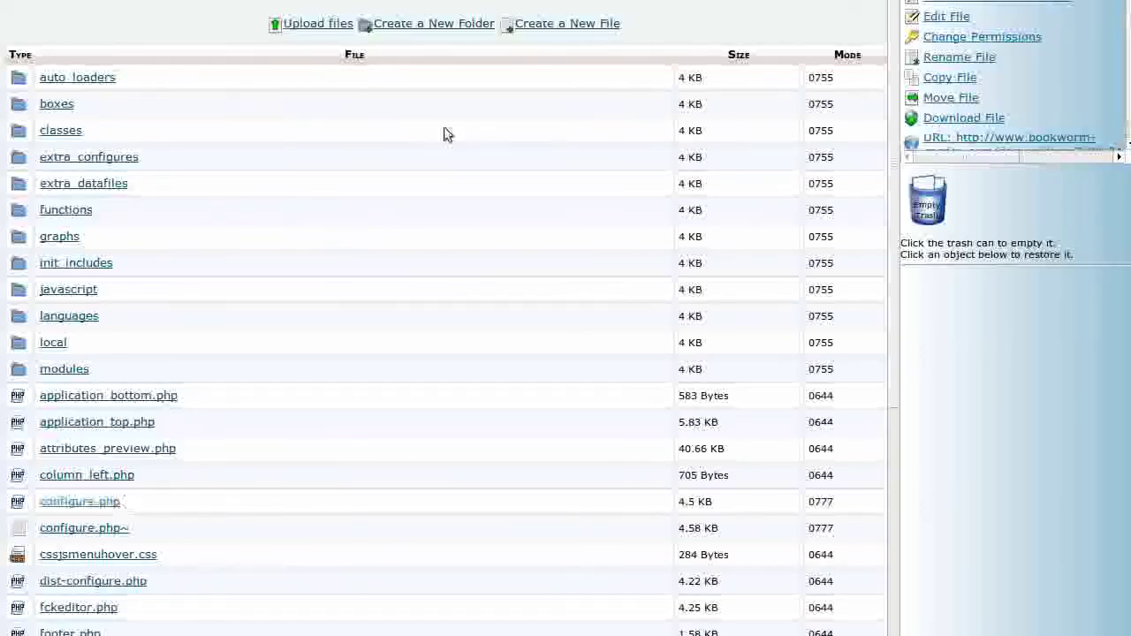
{"action": "left_click", "coordinate": [975, 38]}
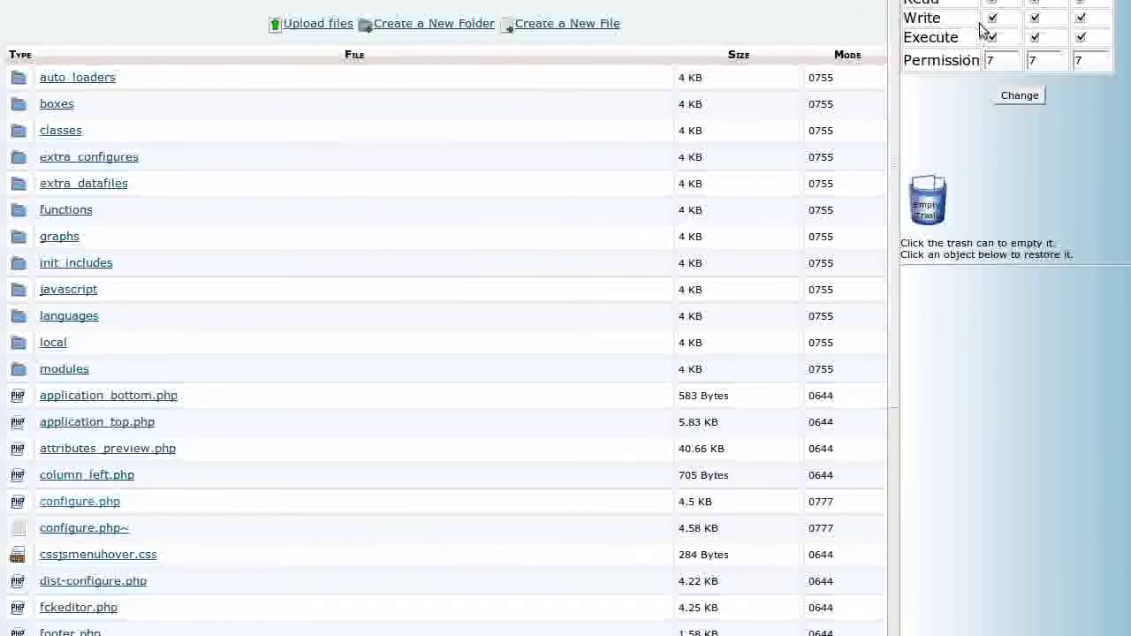
{"action": "left_click", "coordinate": [992, 17]}
{"action": "left_click", "coordinate": [992, 38]}
{"action": "left_click", "coordinate": [1034, 18]}
{"action": "left_click", "coordinate": [1034, 38]}
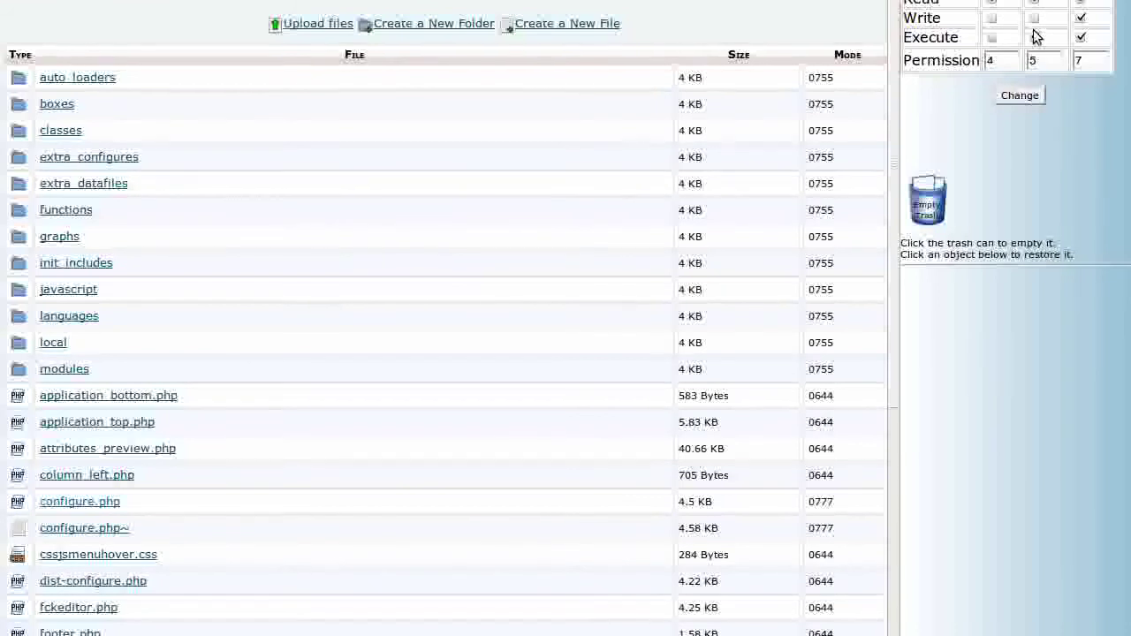
{"action": "left_click", "coordinate": [1080, 18]}
{"action": "left_click", "coordinate": [1082, 37]}
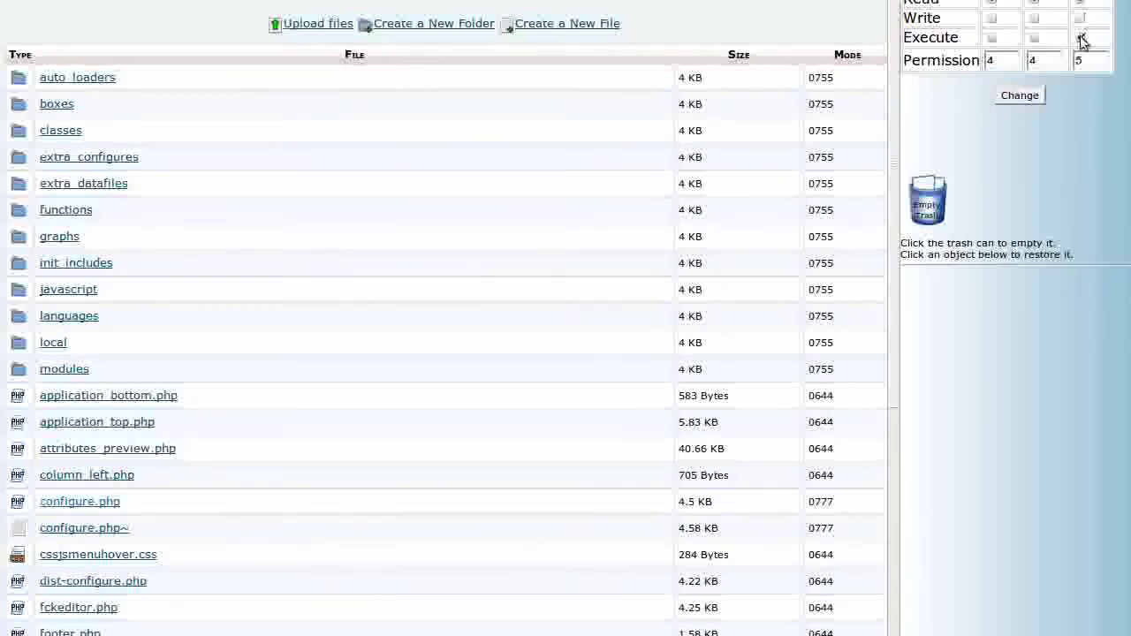
{"action": "left_click", "coordinate": [1018, 95]}
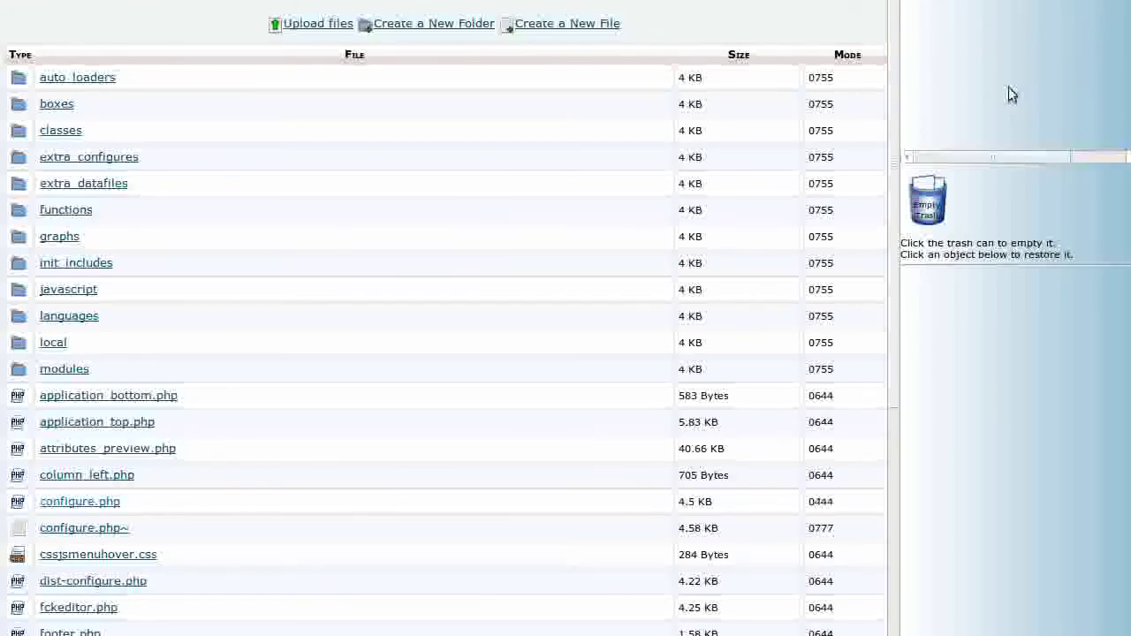